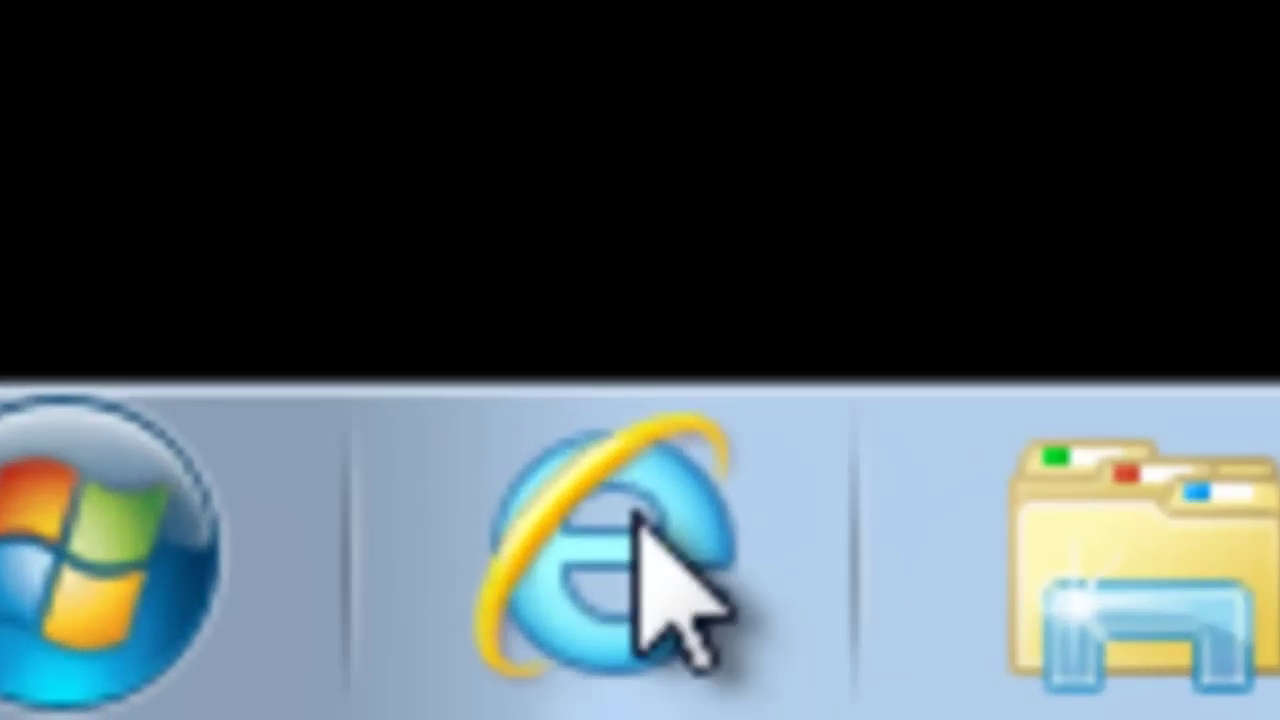
# - Launch Internet Explorer and view About Internet Explorer showing version 11.0.9600.16428
pyautogui.click(638, 518)
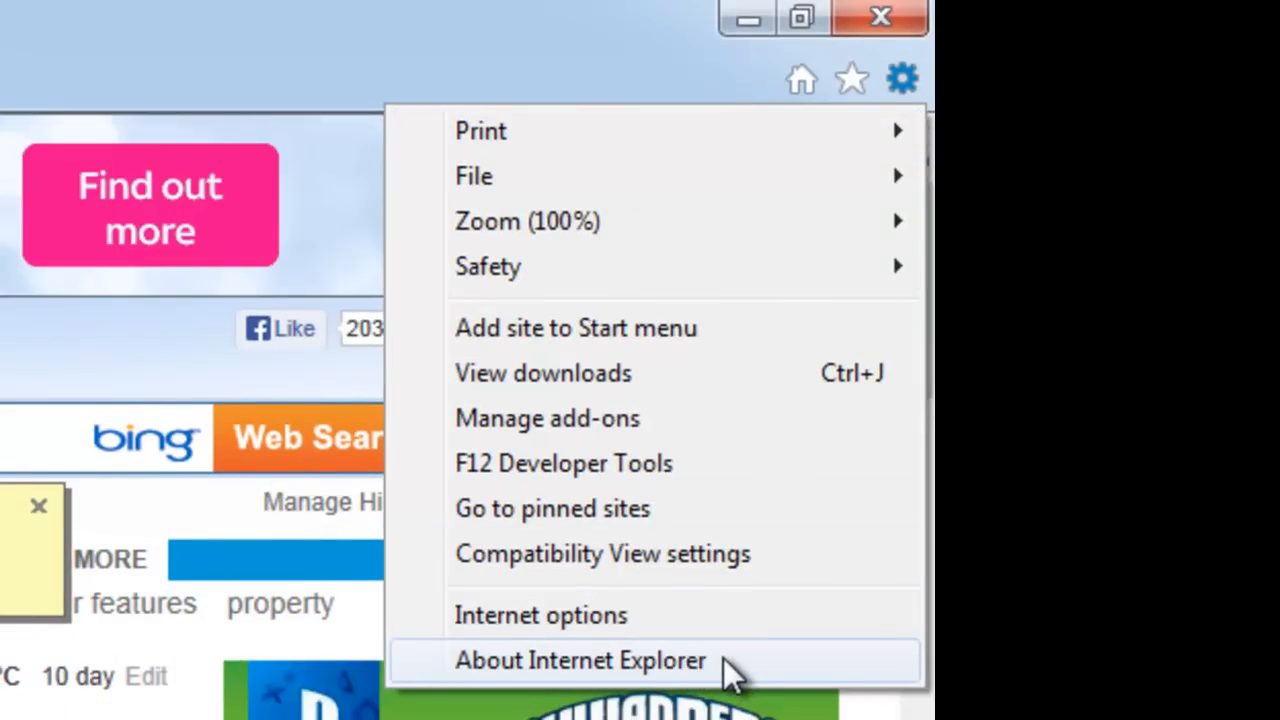
pyautogui.click(724, 662)
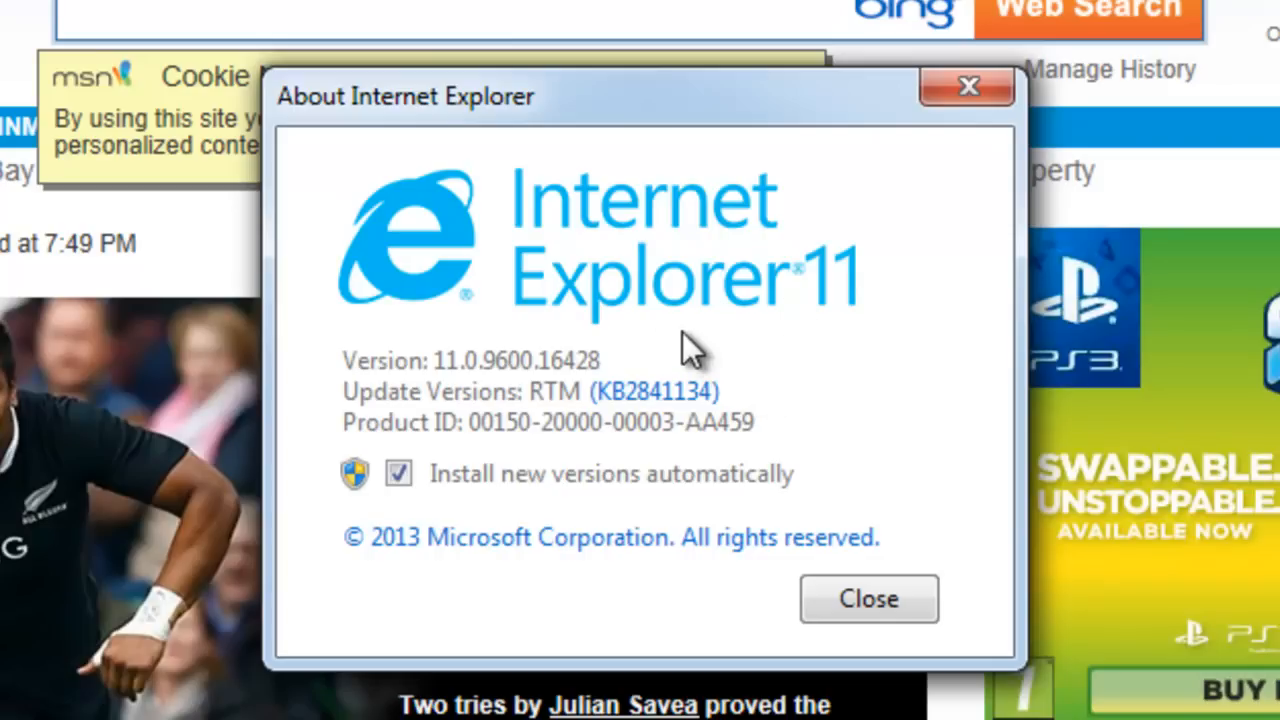
pyautogui.click(874, 601)
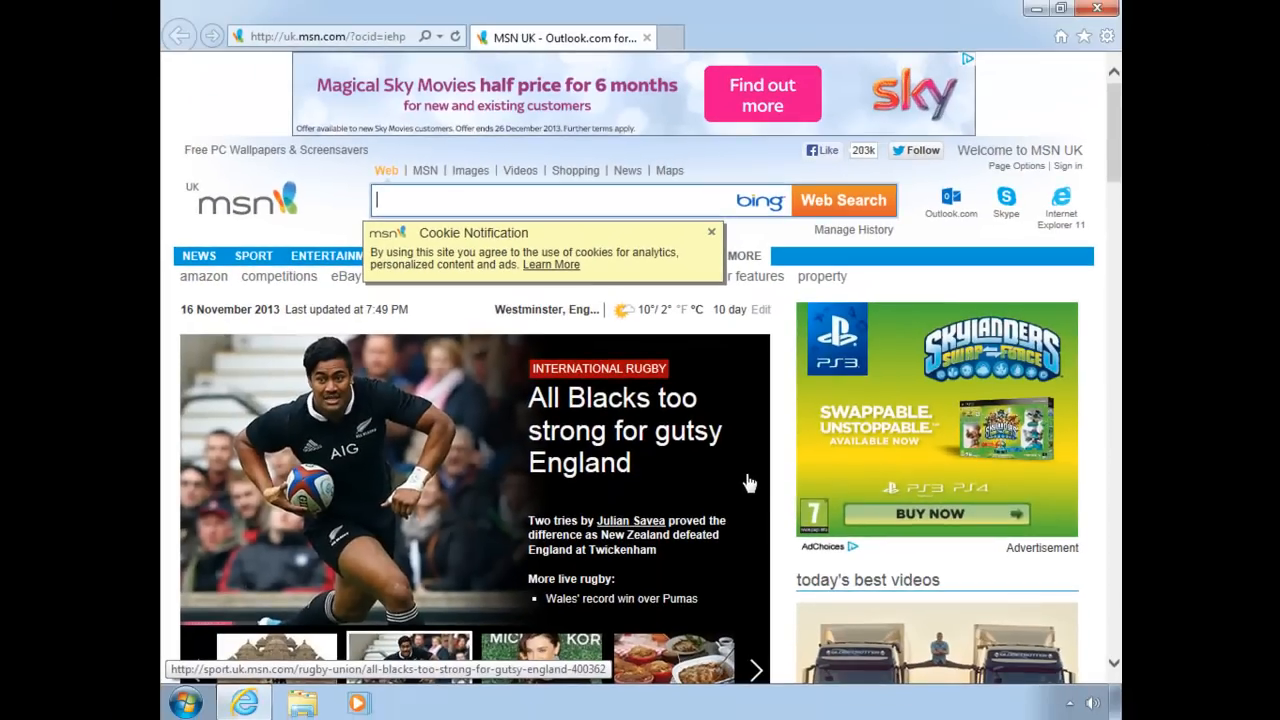
pyautogui.click(323, 37)
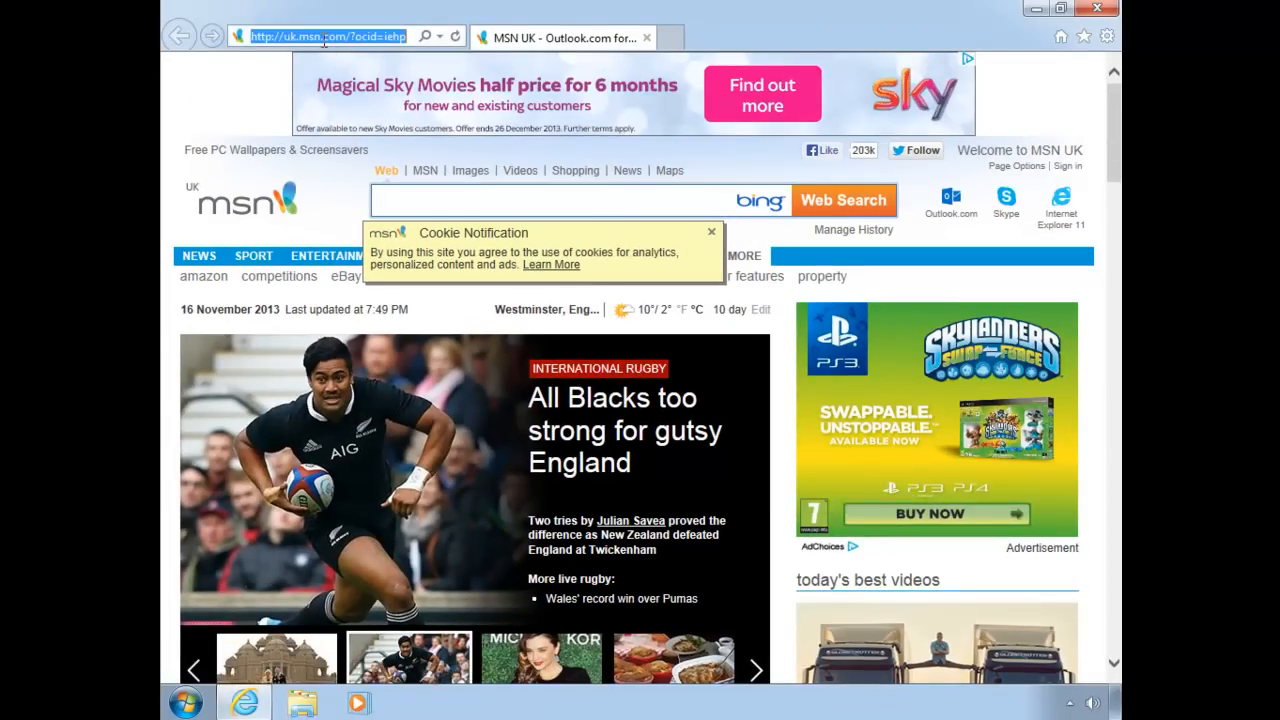
pyautogui.write('www')
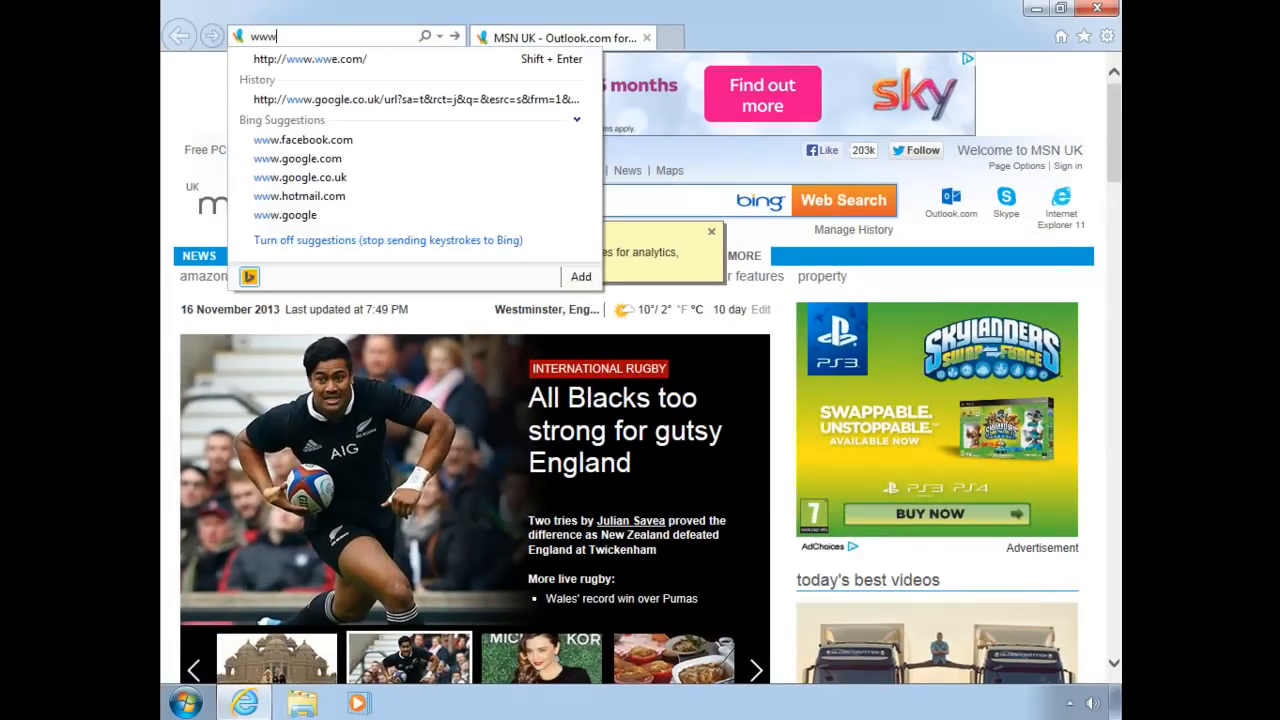
pyautogui.write('.mozy')
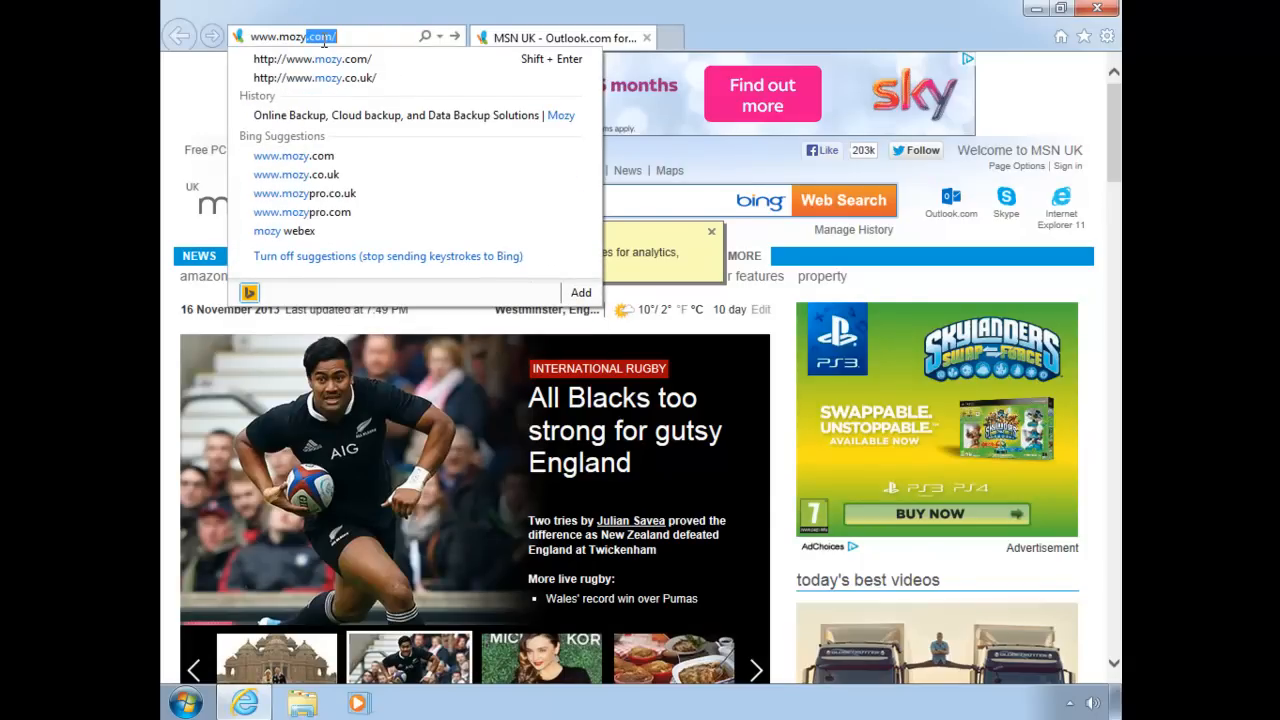
pyautogui.press('Return')
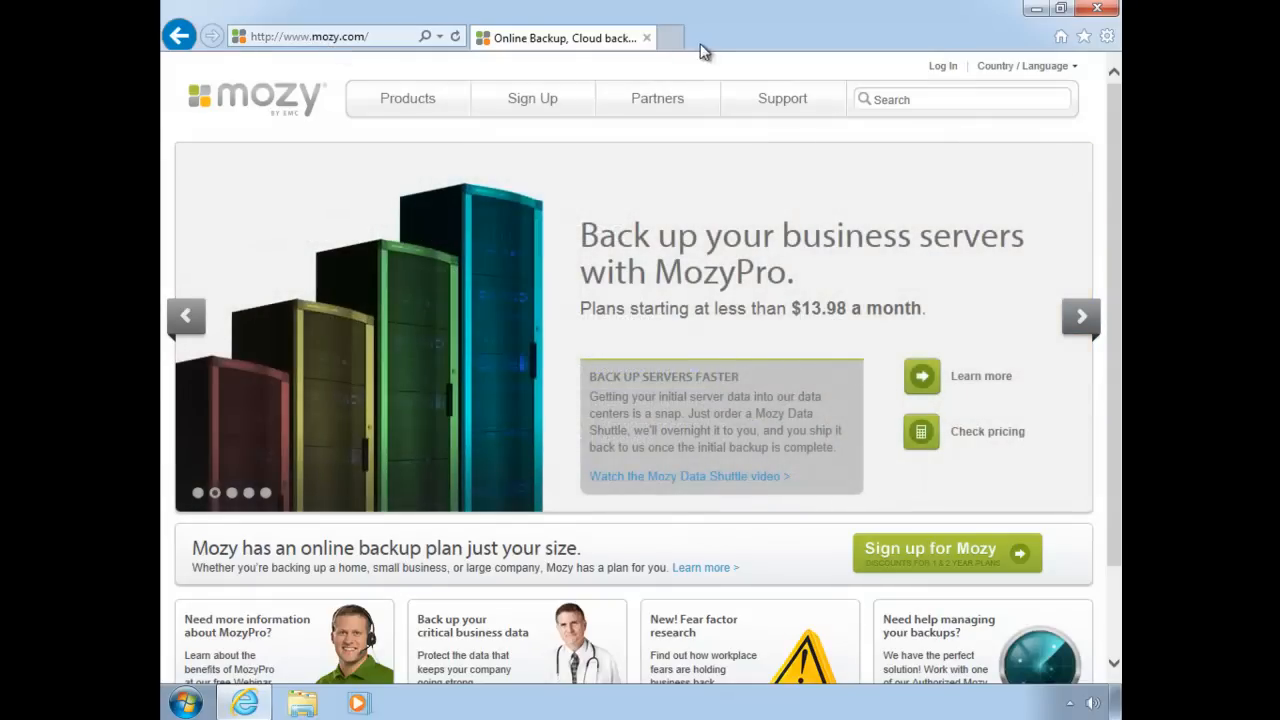
# - Sign in on the Mozy login page, landing on the unsupported-browser error page
pyautogui.click(946, 68)
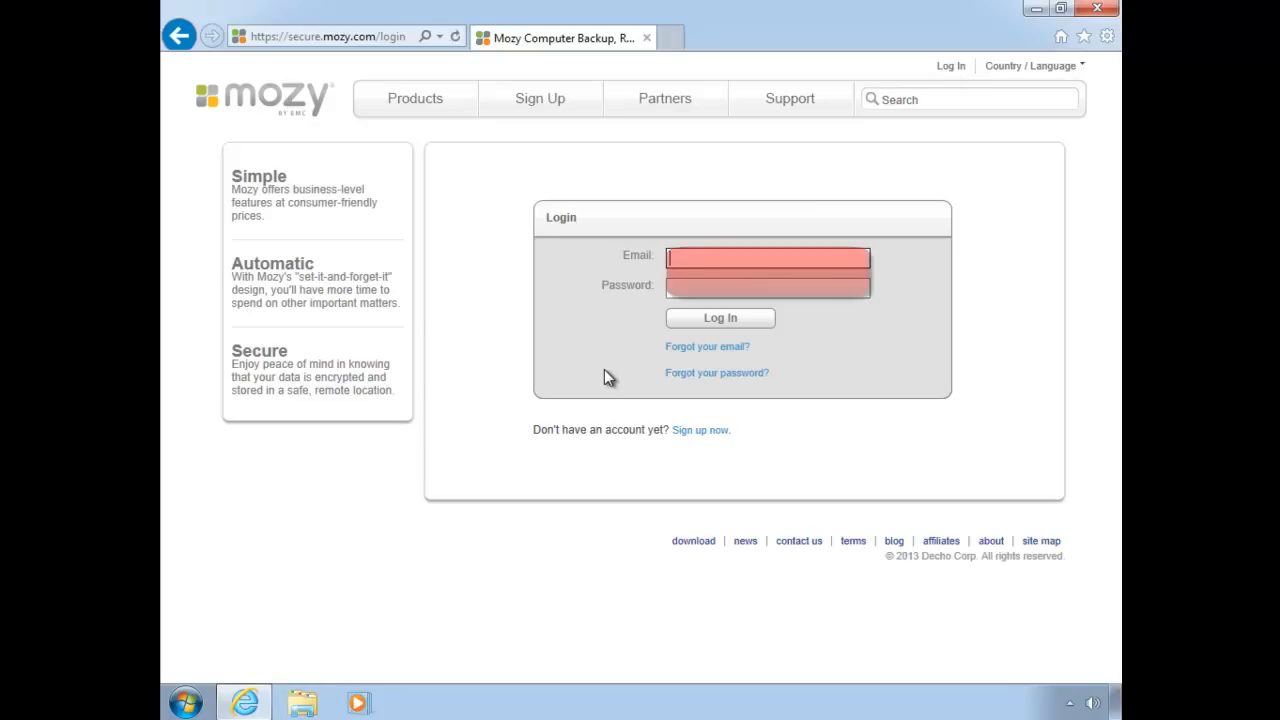
pyautogui.click(760, 320)
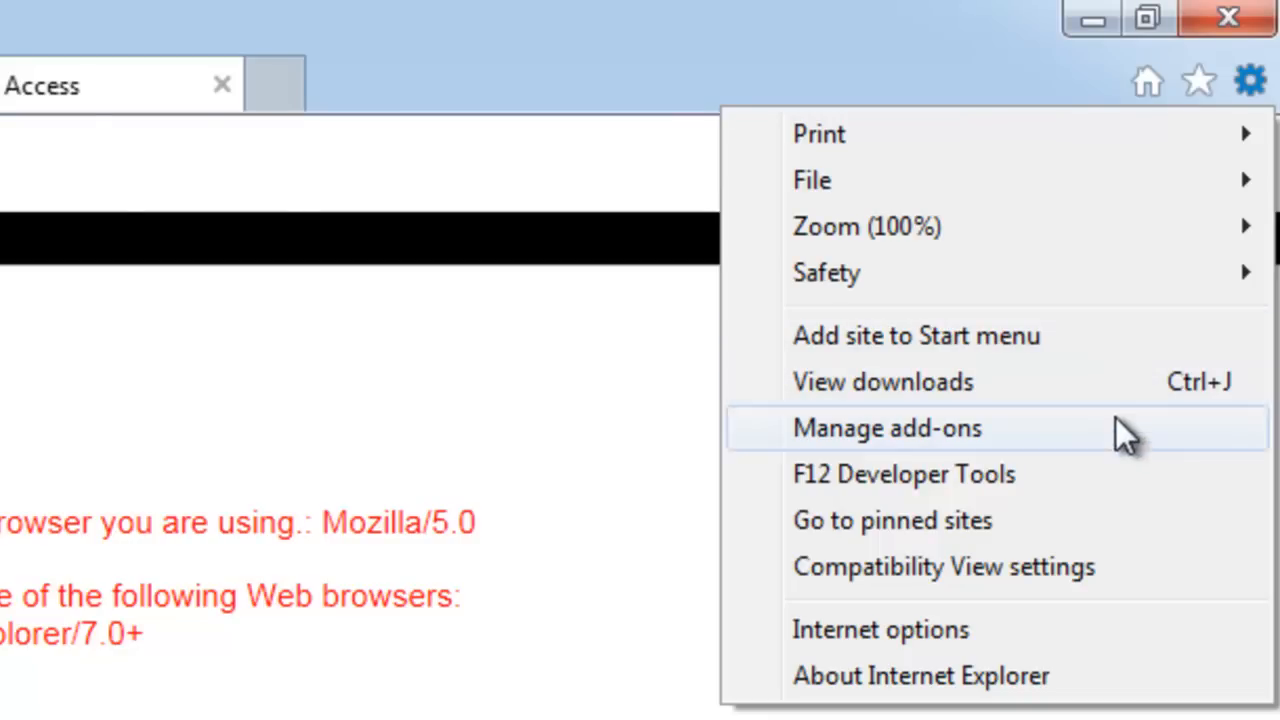
# - Add mozy.com to the Compatibility View websites list and close the settings
pyautogui.click(1126, 566)
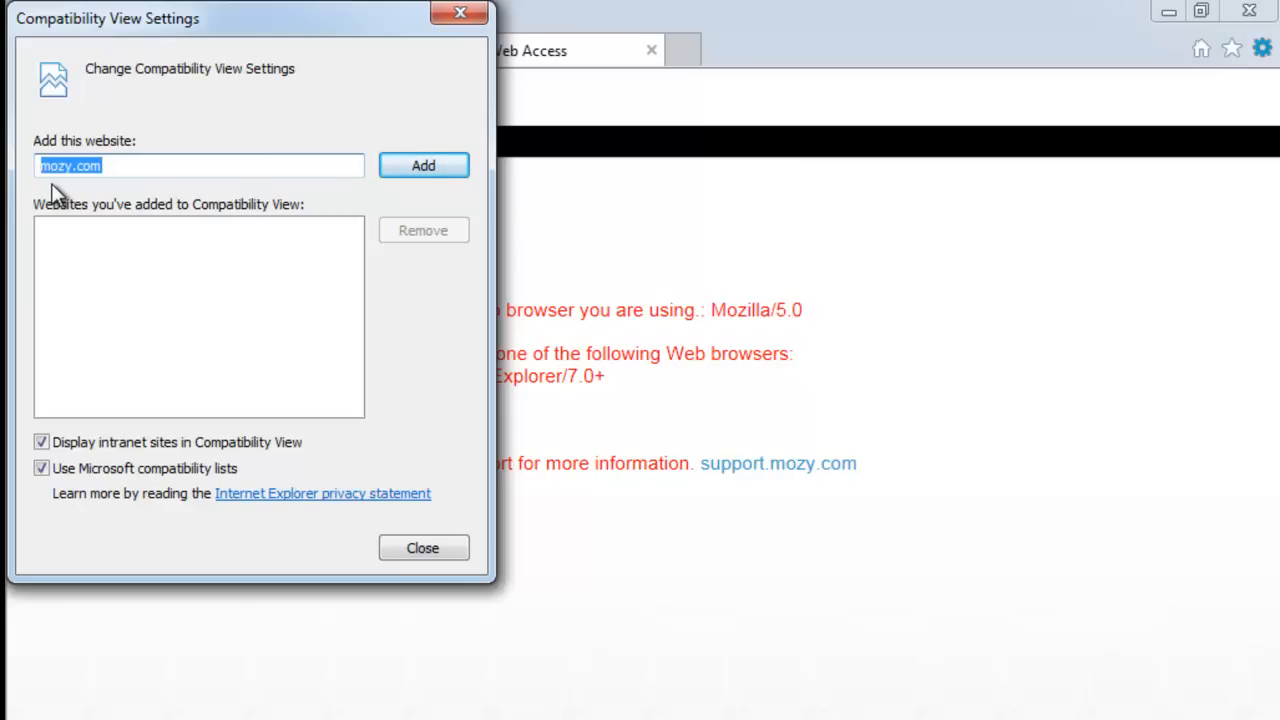
pyautogui.click(455, 172)
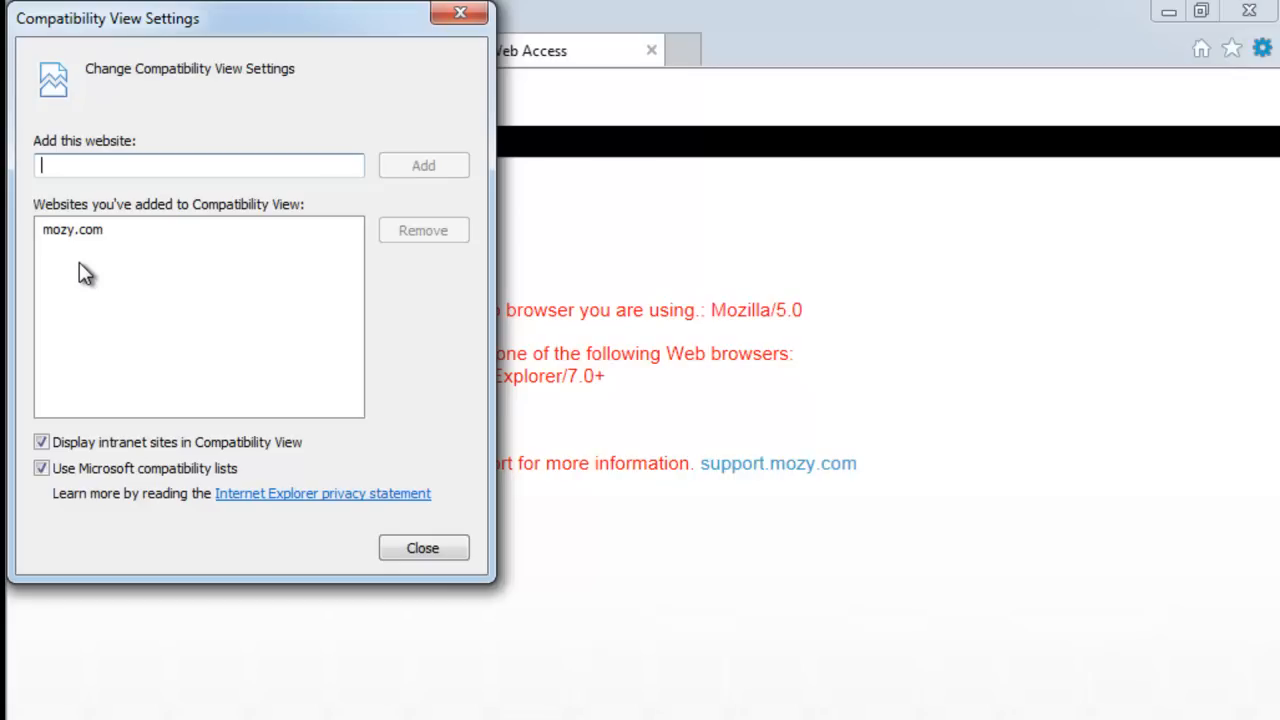
pyautogui.click(429, 551)
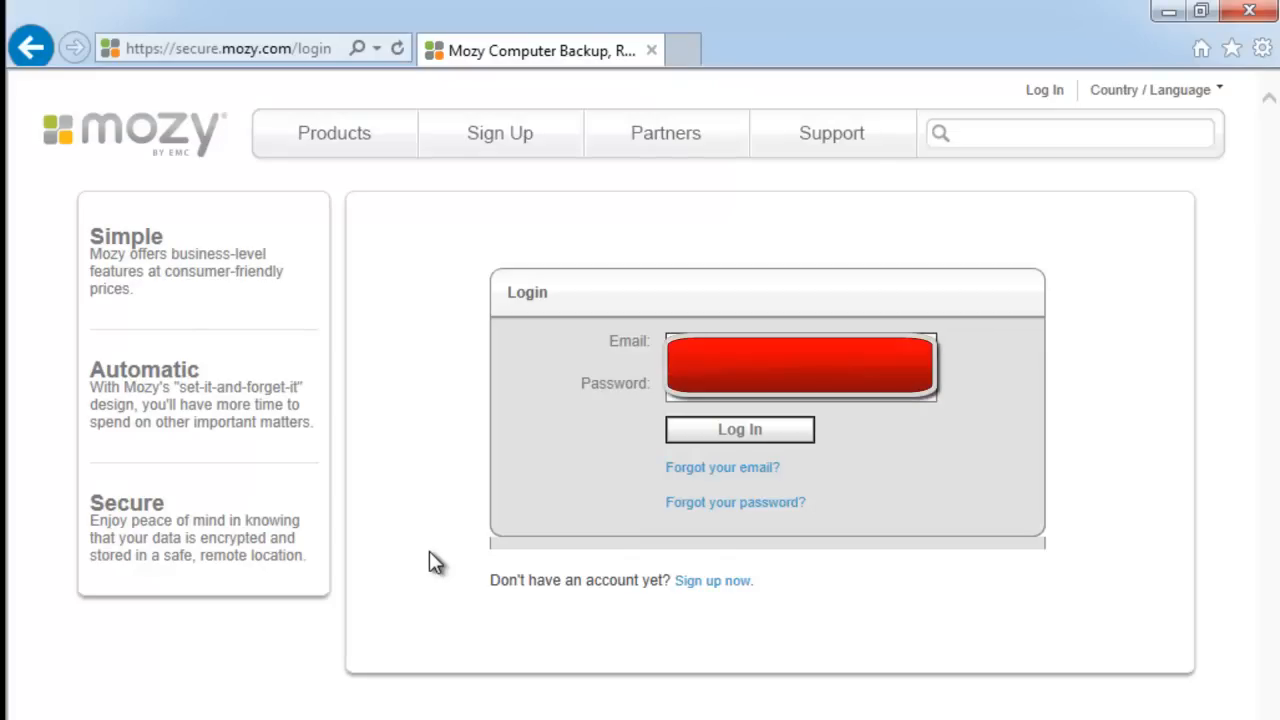
# - Log in to Mozy Web Access, reaching the Devices list showing E5500PC
pyautogui.click(785, 445)
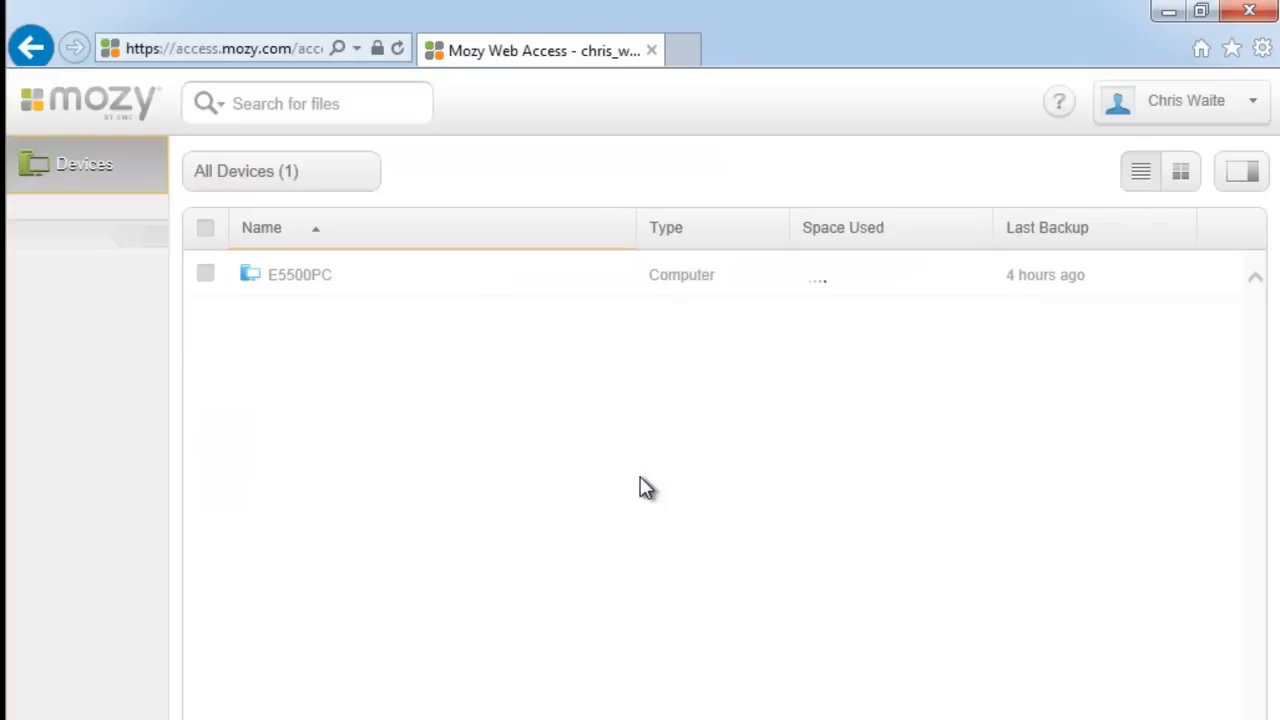